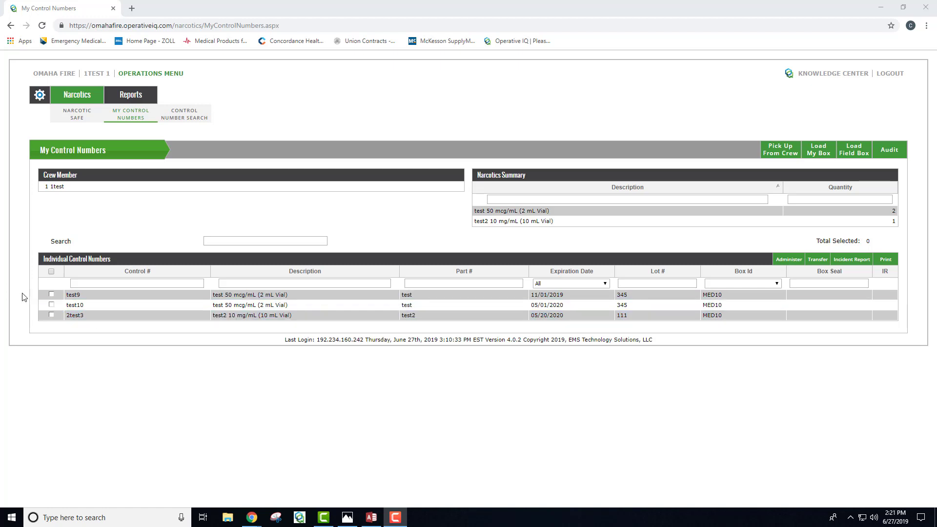
- Select control number test9 and bring up its Incident Report form
click(52, 295)
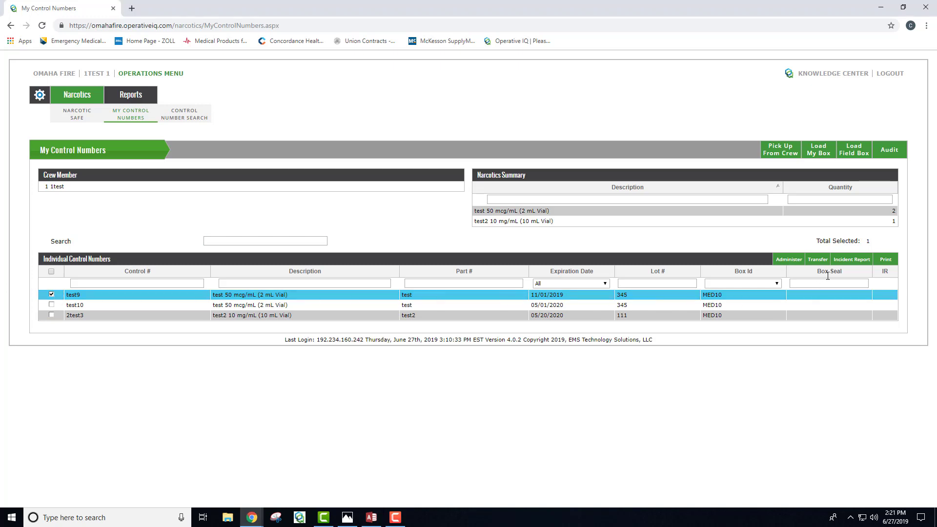
click(849, 261)
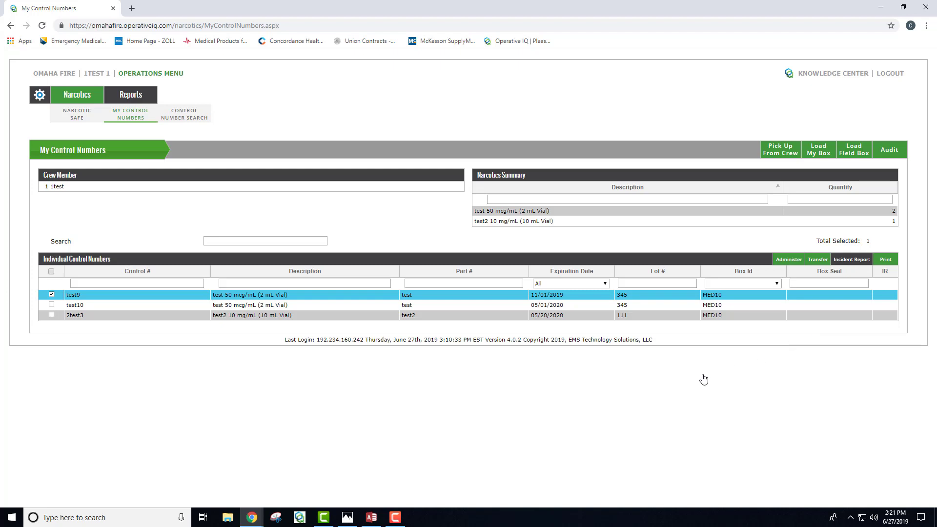
click(850, 260)
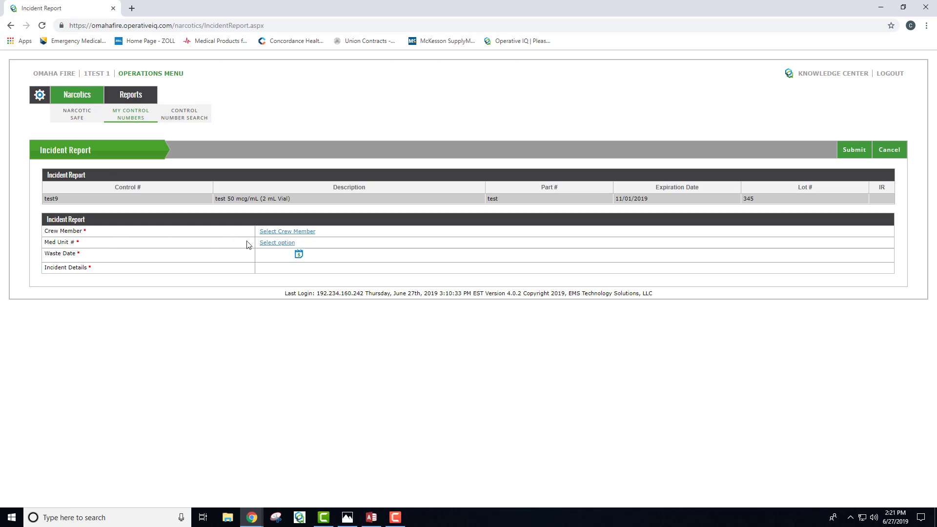
- Choose crew member 1, 1test and med unit M1, then bring up the waste-date calendar
click(287, 231)
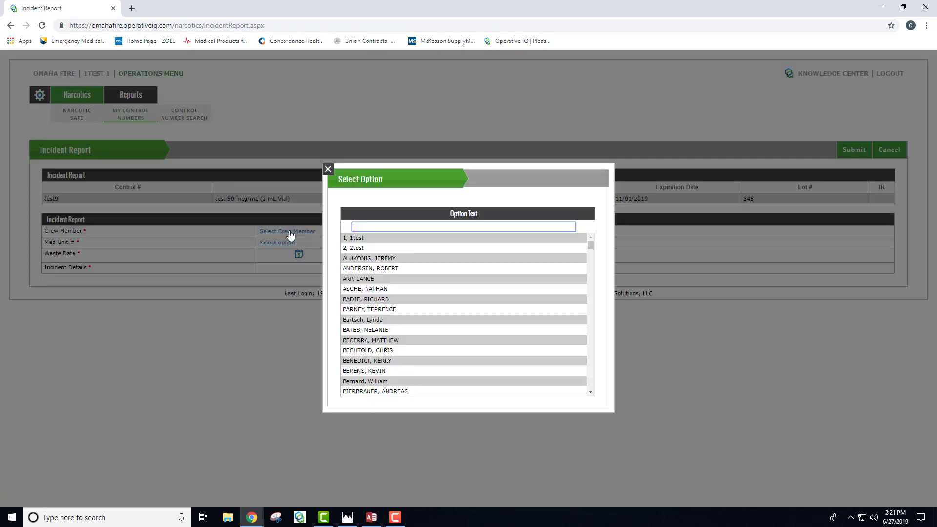
click(383, 241)
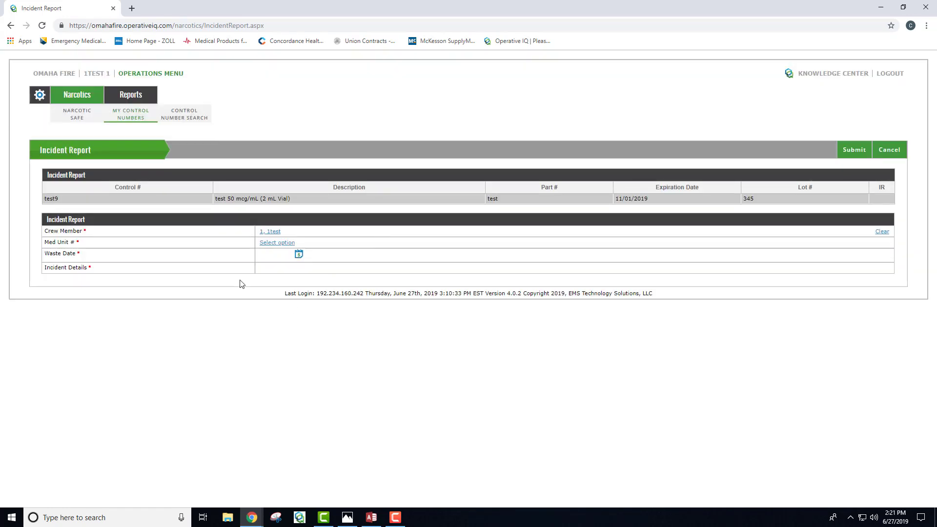
click(277, 243)
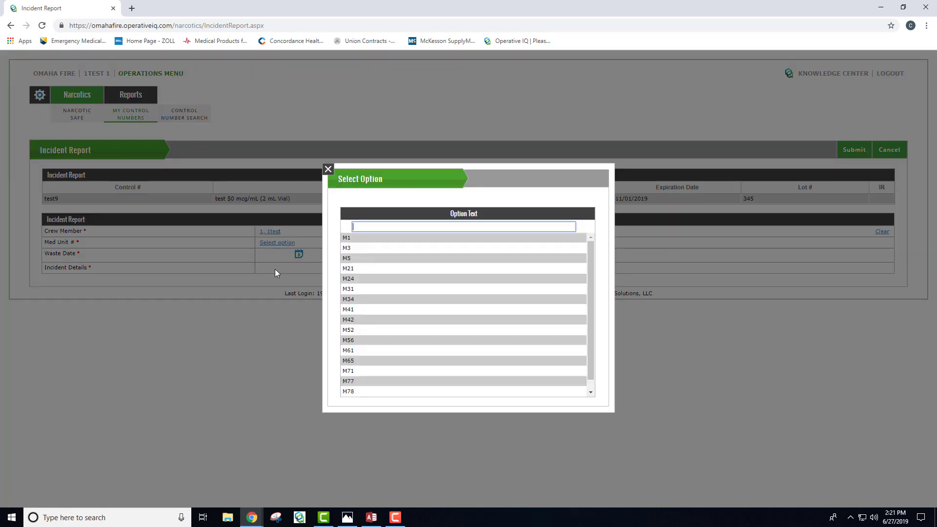
click(369, 240)
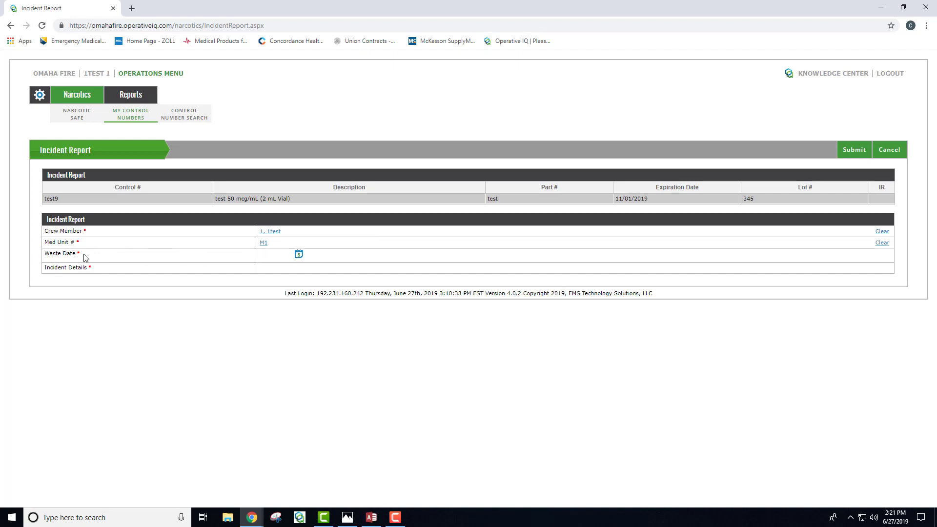
click(299, 255)
- Set waste date 06/27/2019, enter 'unk' as incident details, and submit the report
click(322, 332)
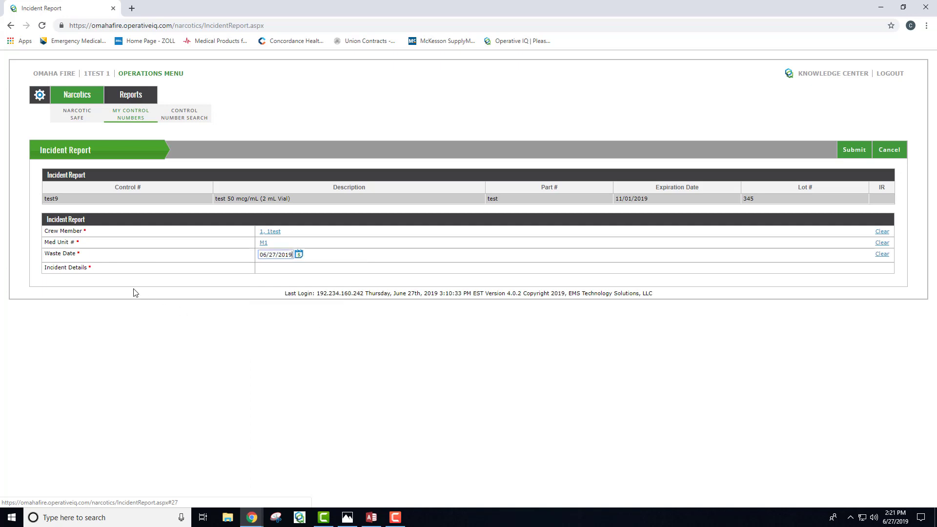
click(278, 268)
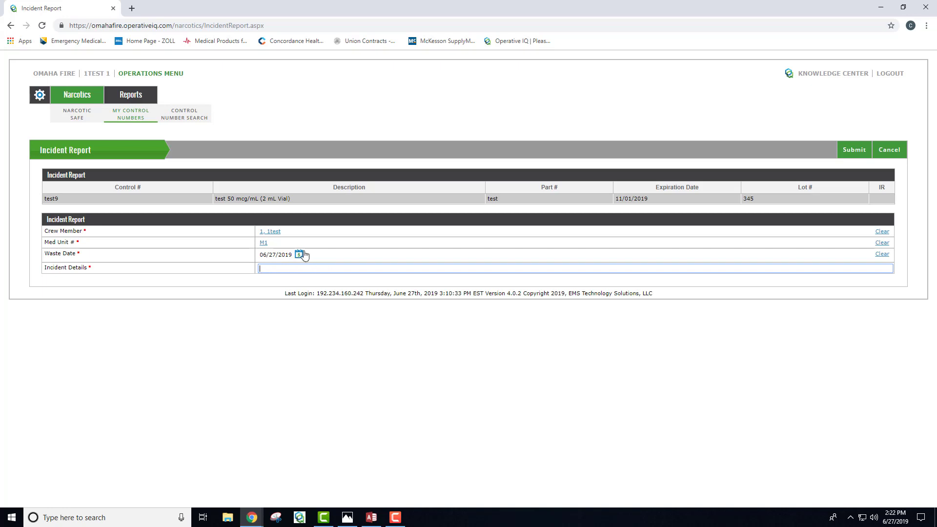
click(854, 150)
text(nk)
- Resubmit the test9 report and confirm it with password and PIN in Security Verification
click(854, 150)
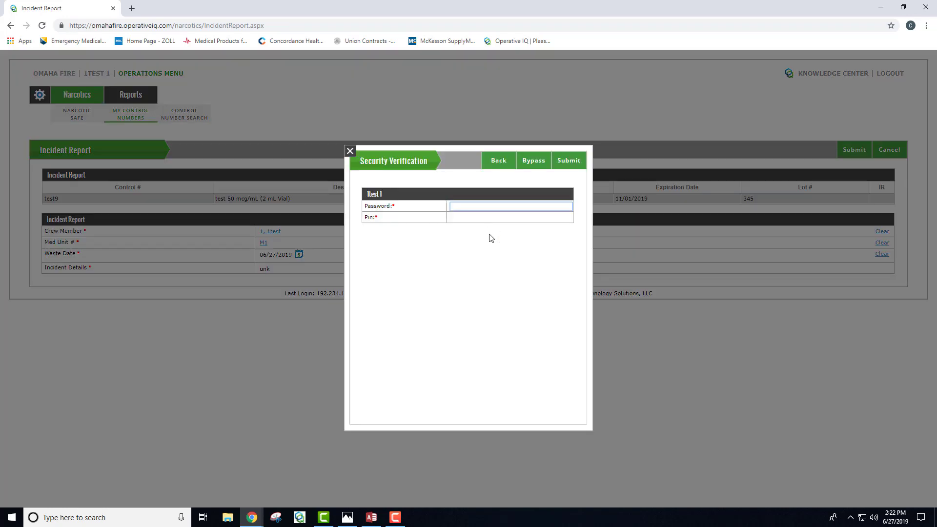
text(********)
key(Tab)
text(***)
key(Return)
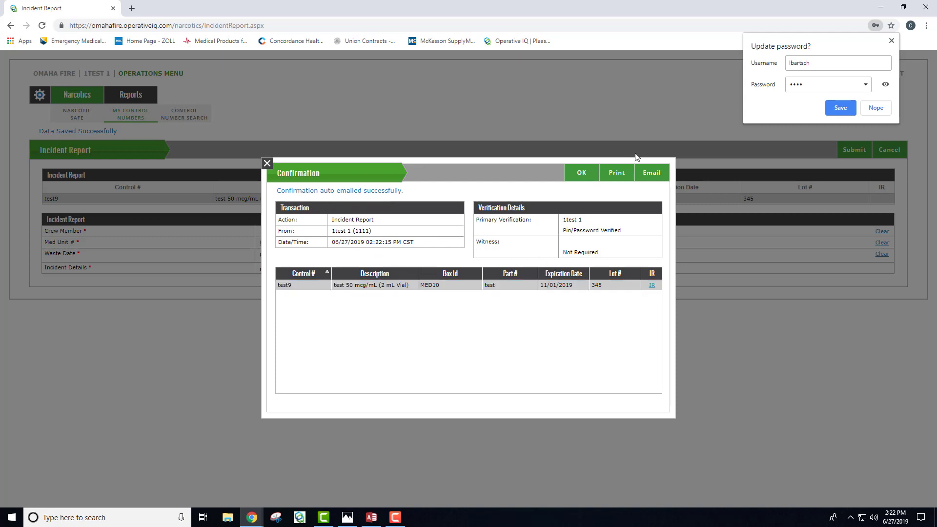
- Dismiss the confirmation with OK to return to My Control Numbers
click(584, 174)
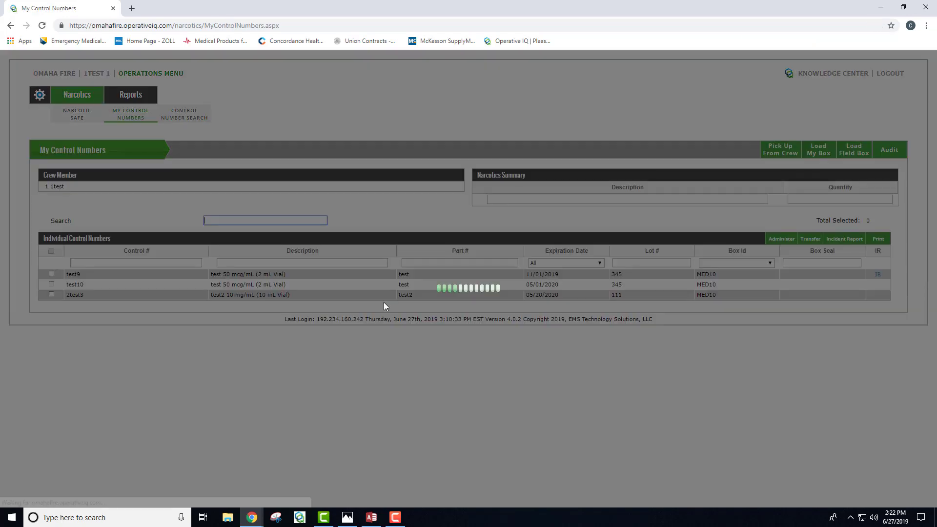